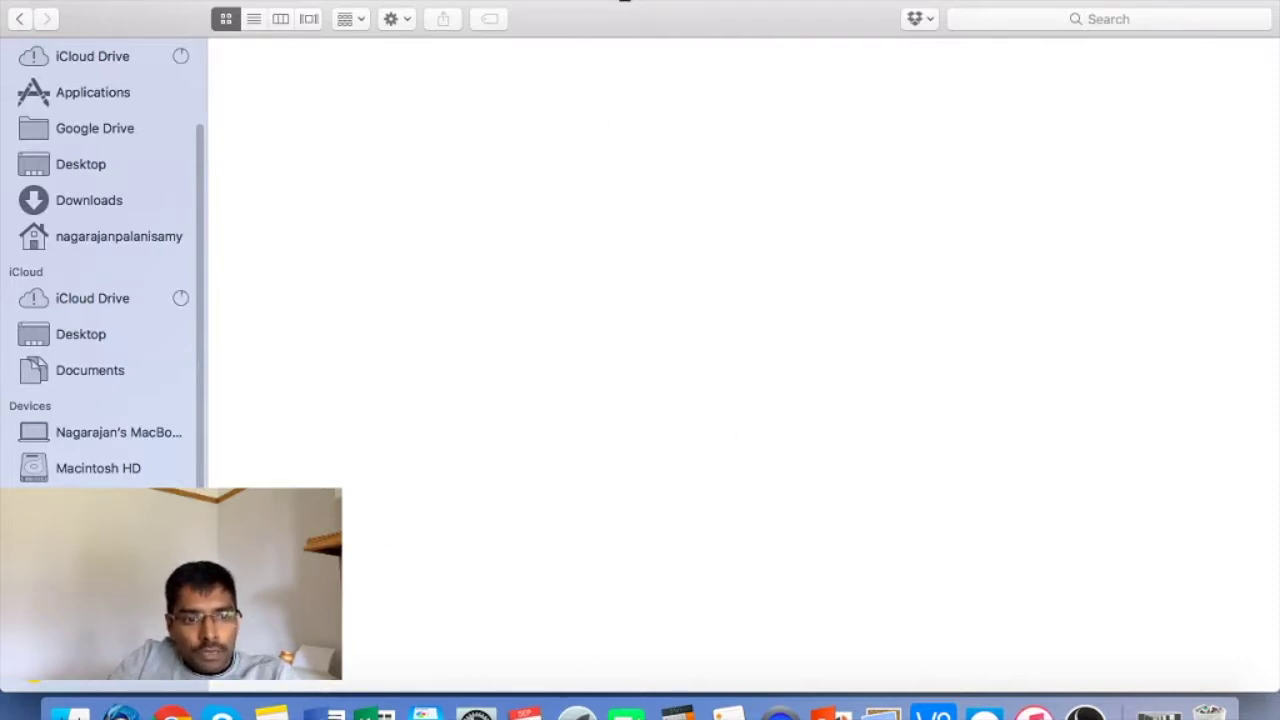
# - Switch to Chrome and run a Google search for "noobs raspberry pi"
pyautogui.click(160, 712)
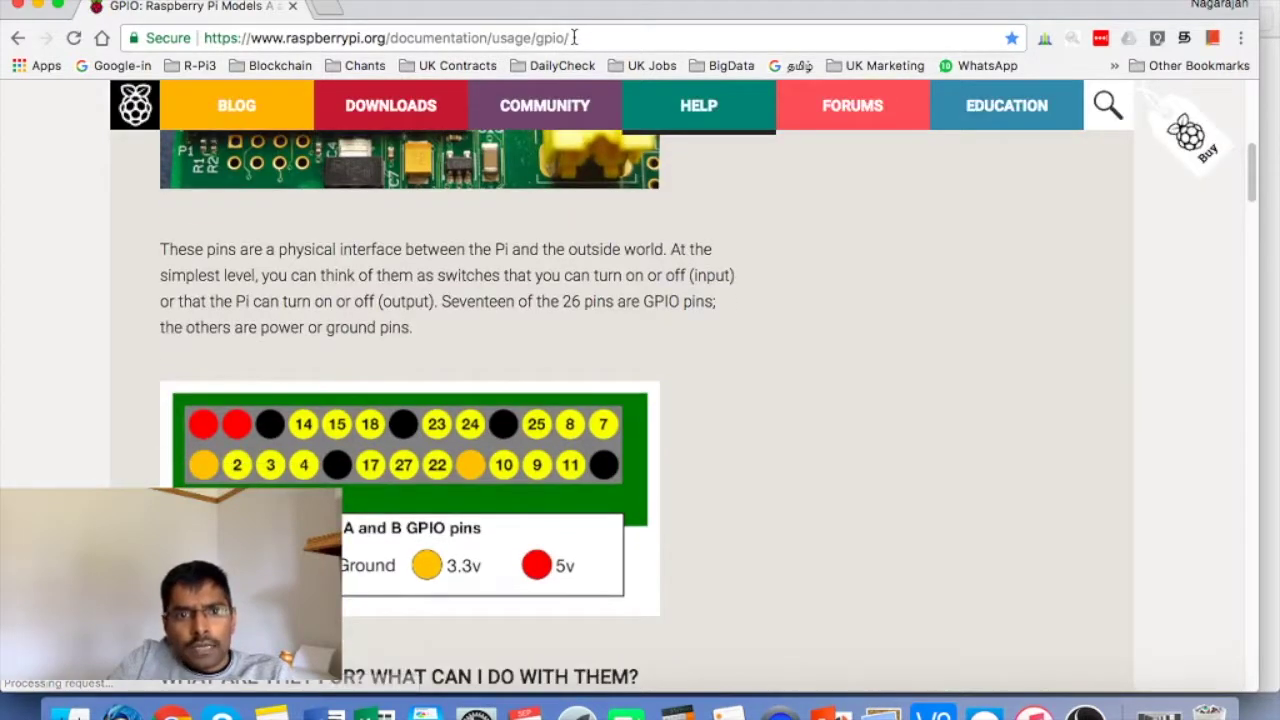
pyautogui.click(279, 38)
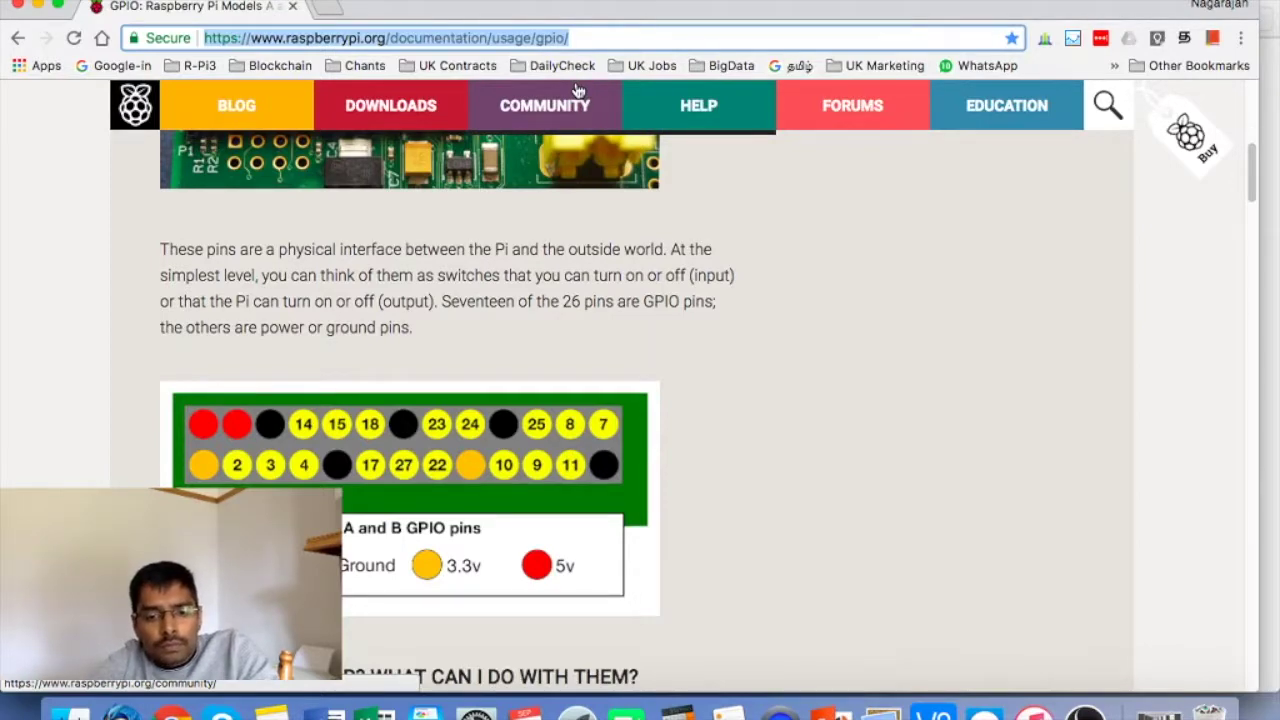
pyautogui.write('noobs')
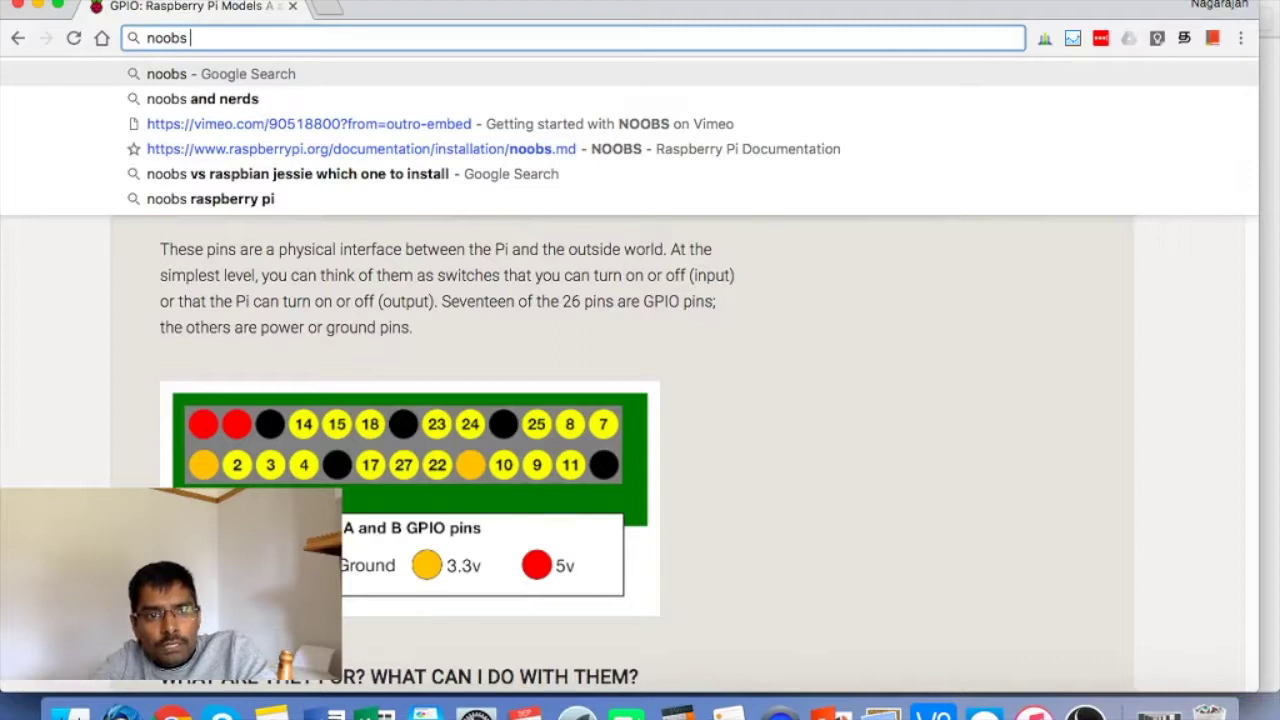
pyautogui.press('Down')
pyautogui.press('Down')
pyautogui.press('Down')
pyautogui.press('Down')
pyautogui.press('Down')
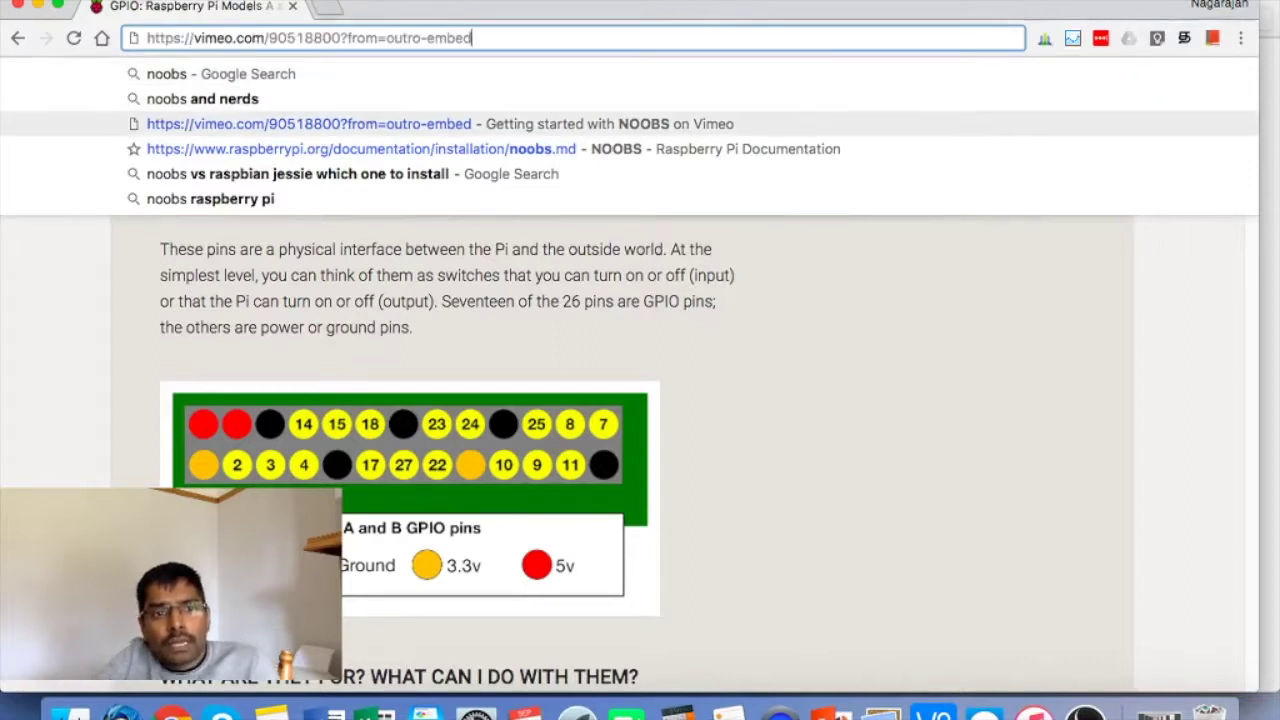
pyautogui.press('Return')
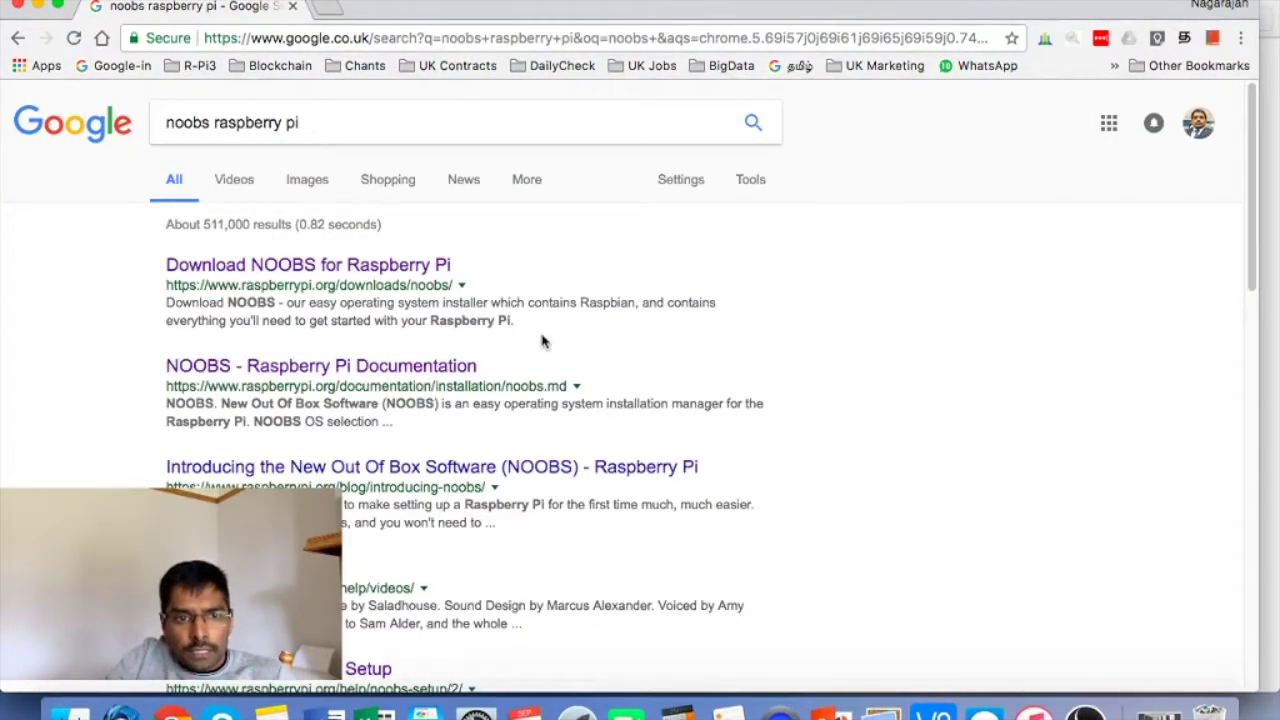
# - Open the "Download NOOBS for Raspberry Pi" result and download the full NOOBS offline and network installer as a ZIP
pyautogui.click(393, 266)
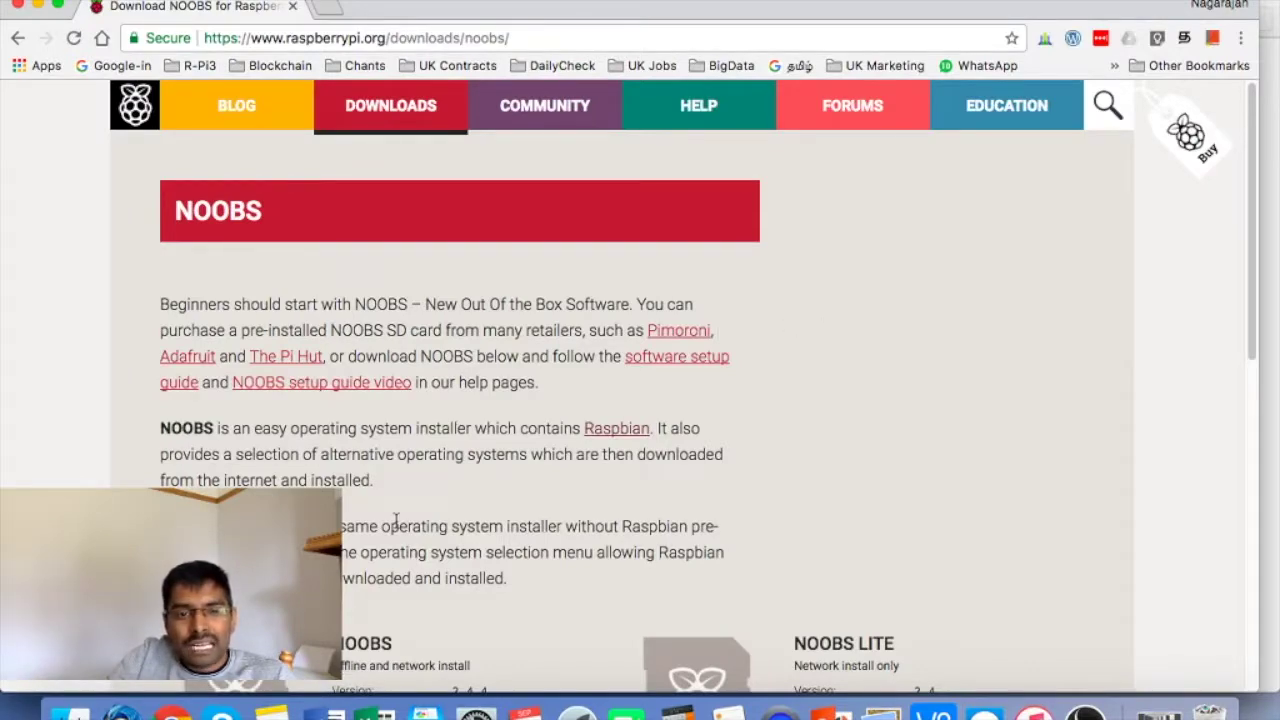
pyautogui.scroll(-4, 152, 425)
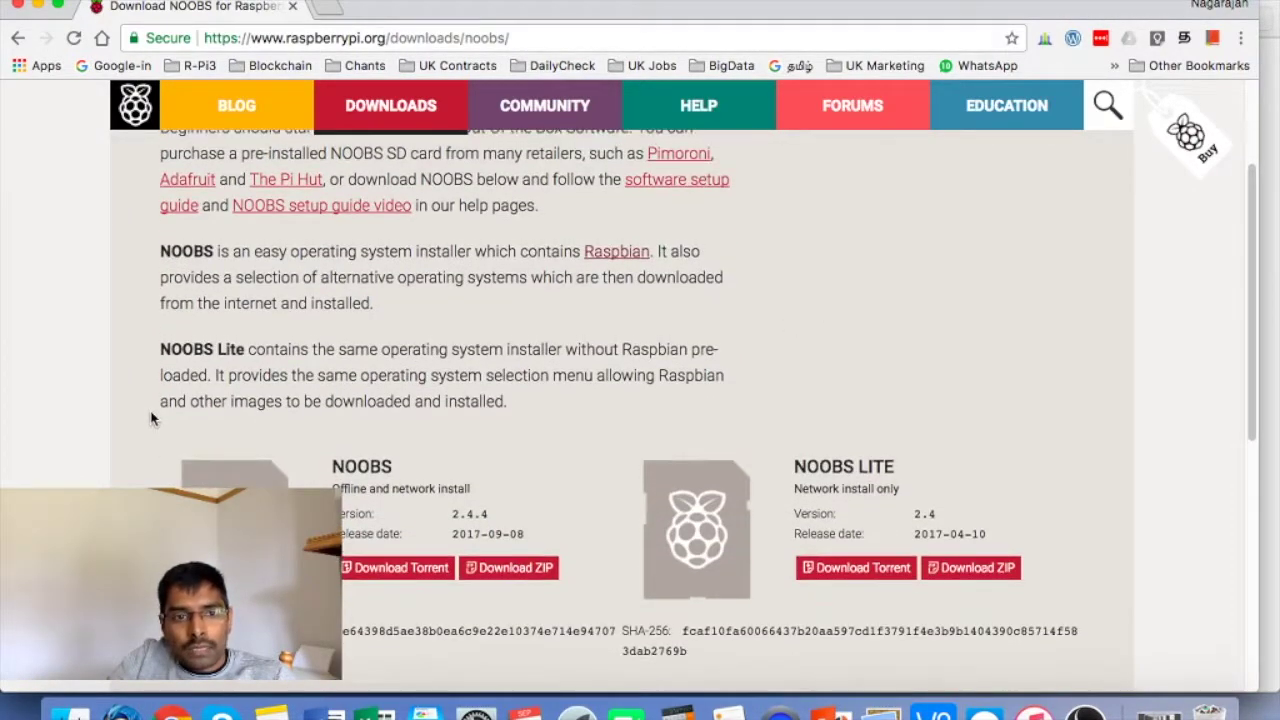
pyautogui.scroll(-1, 152, 418)
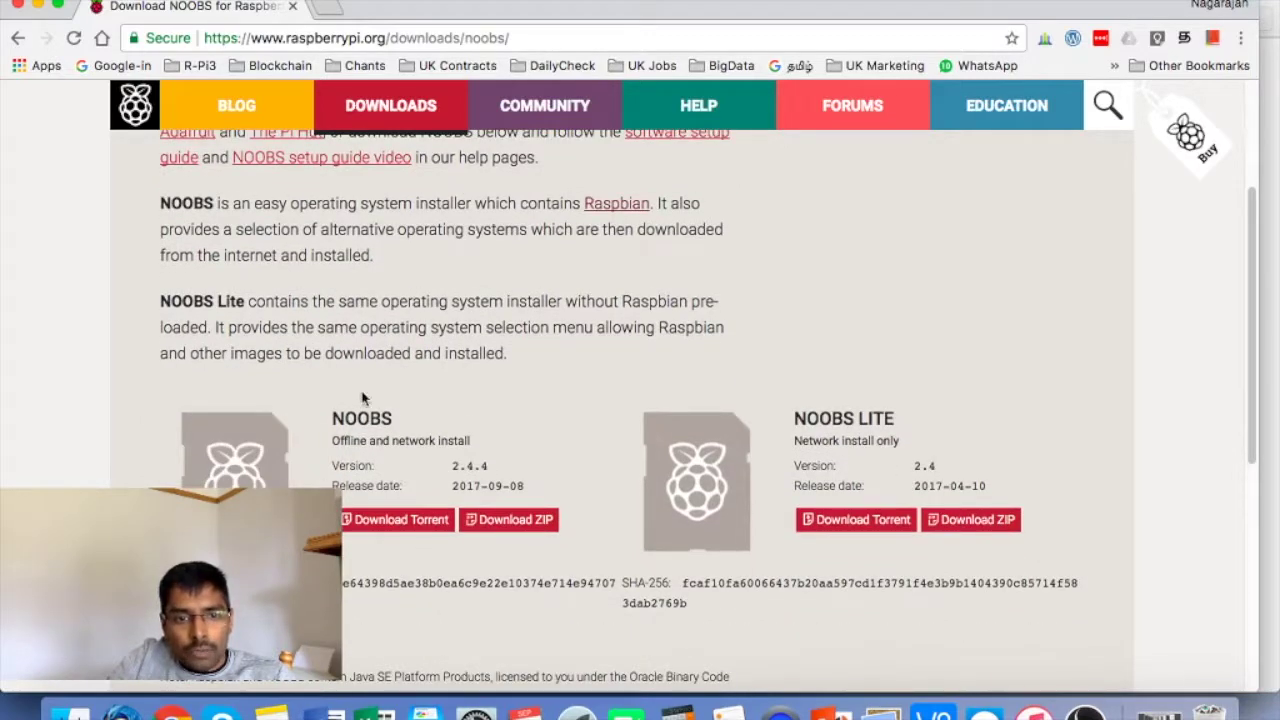
pyautogui.scroll(1, 154, 395)
pyautogui.scroll(4, 153, 395)
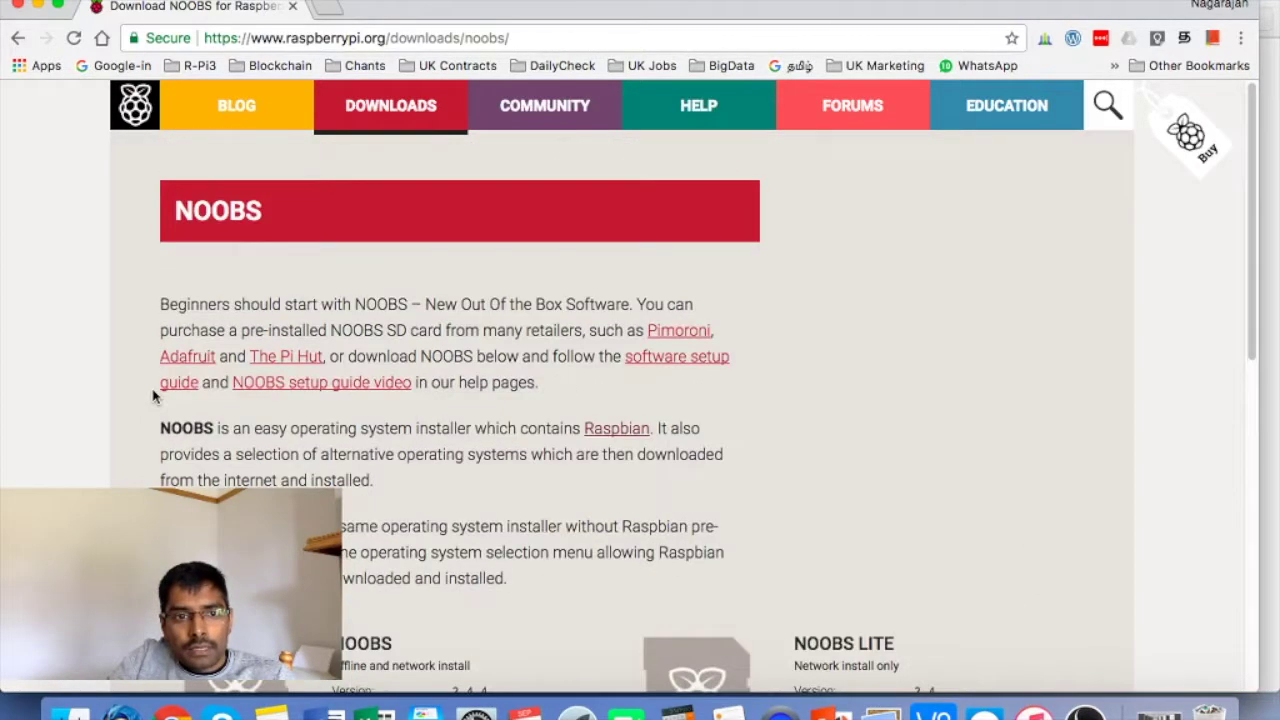
pyautogui.scroll(-12, 132, 457)
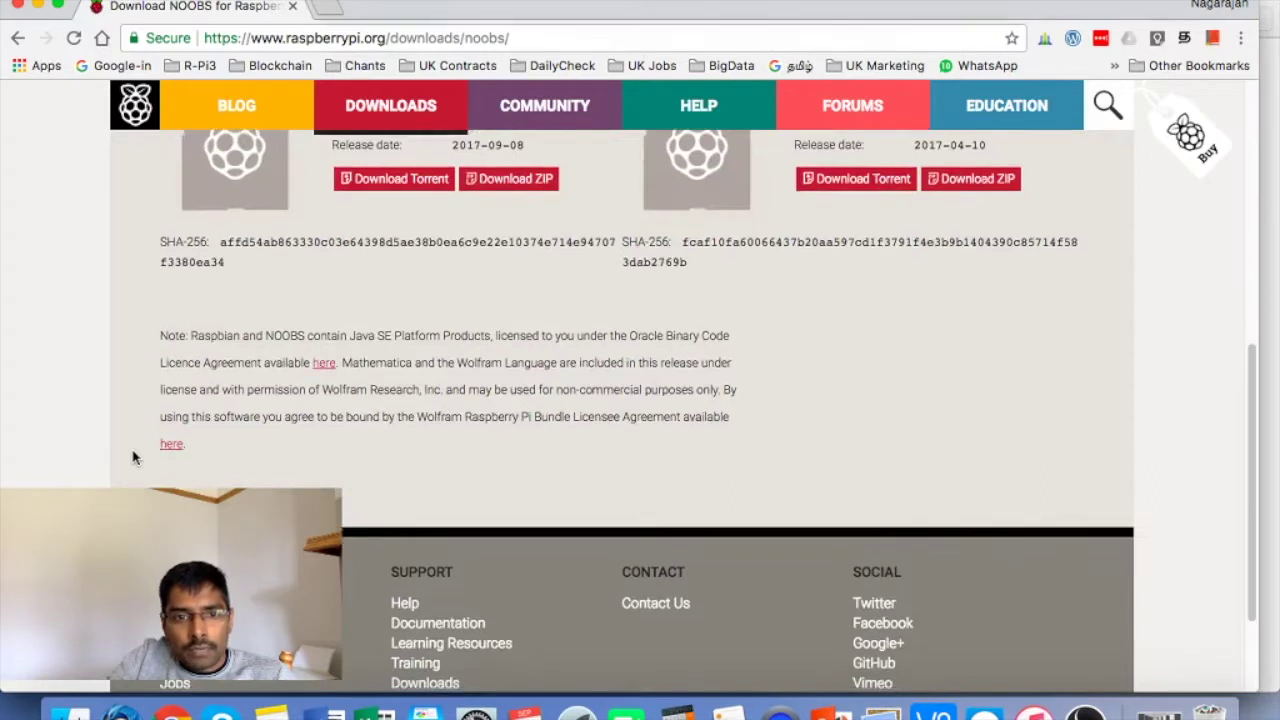
pyautogui.scroll(6, 132, 455)
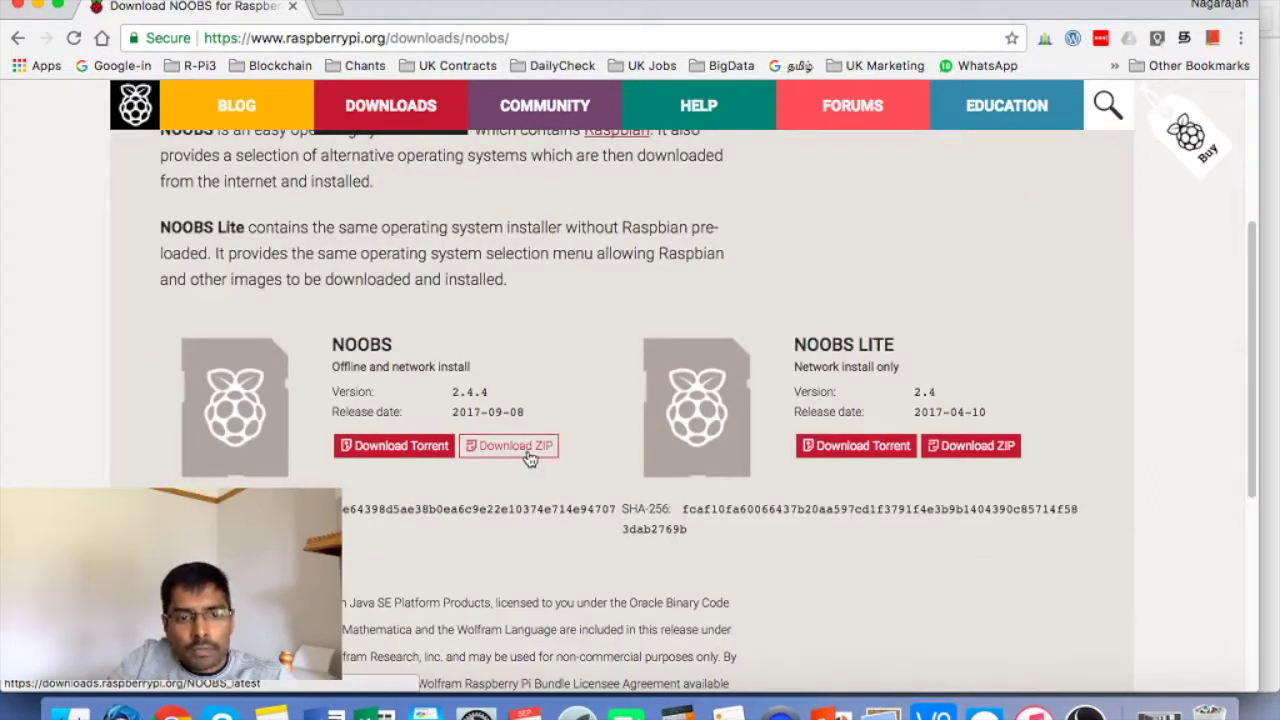
pyautogui.click(530, 452)
# - Switch to Finder, locate NOOBS_v2_4_3.zip in the Downloads folder and check its file size
pyautogui.scroll(1, 551, 320)
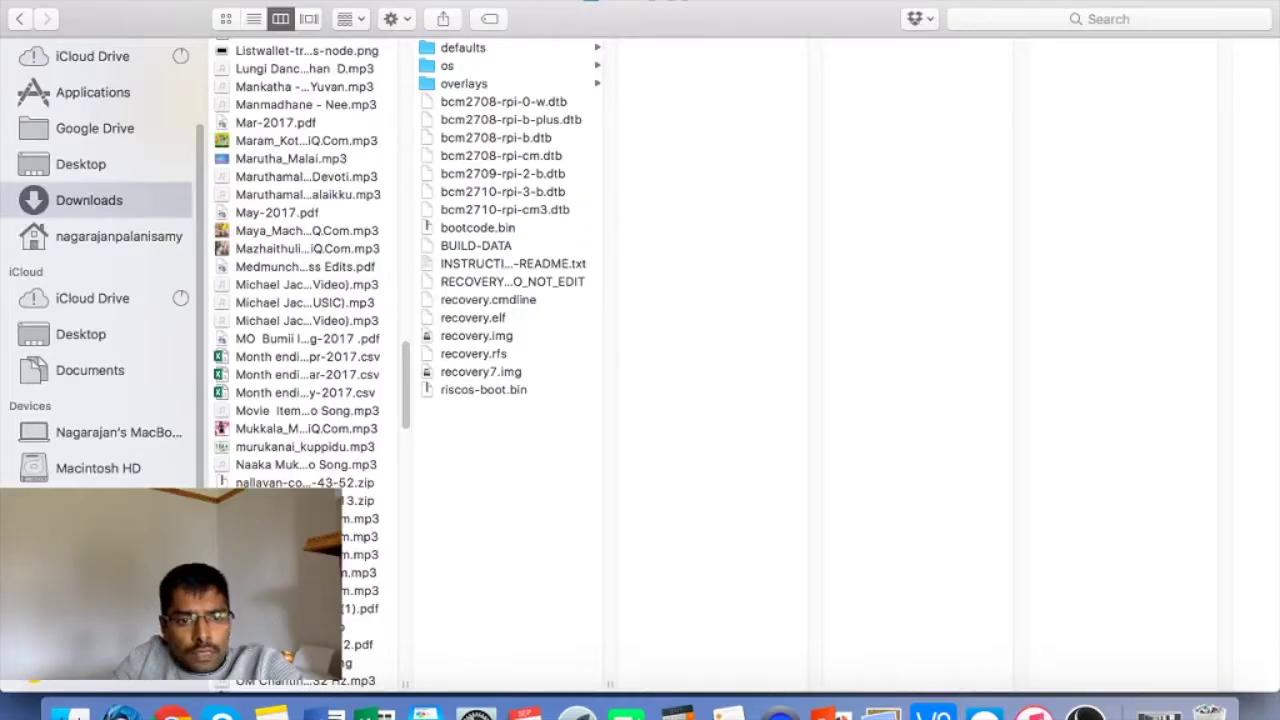
pyautogui.press('Down')
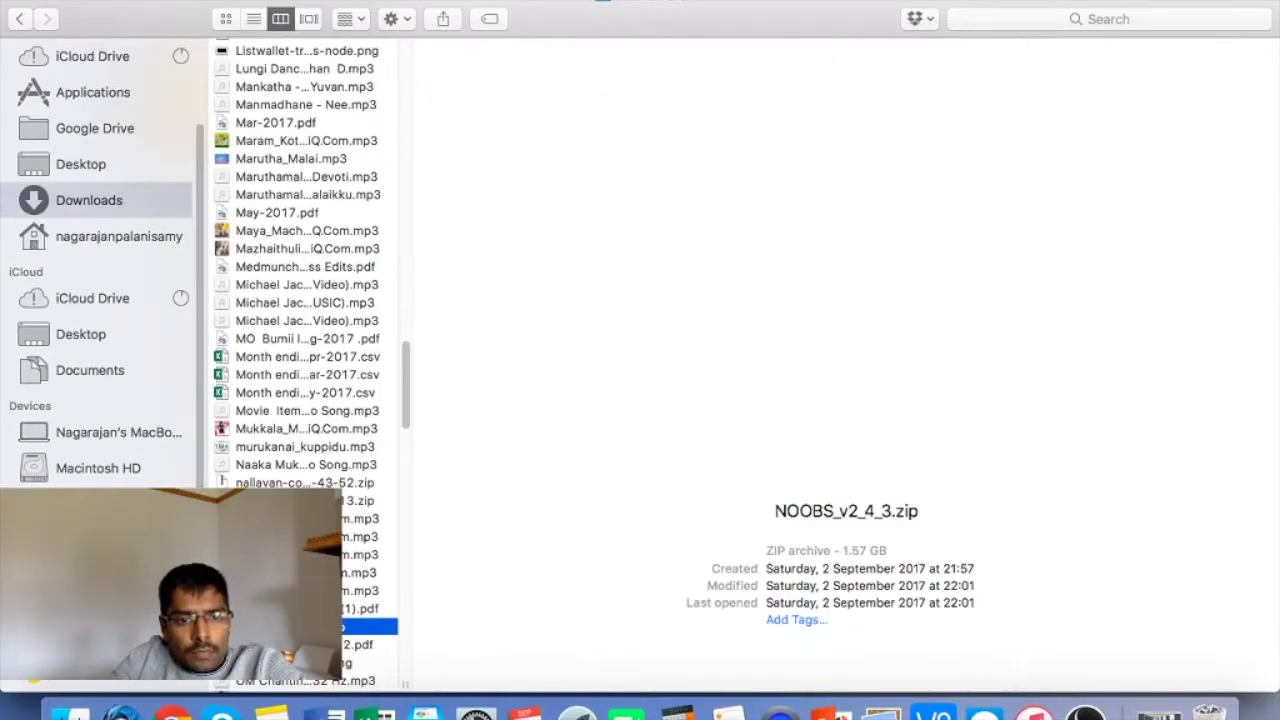
pyautogui.scroll(-10, 318, 478)
pyautogui.scroll(-3, 318, 478)
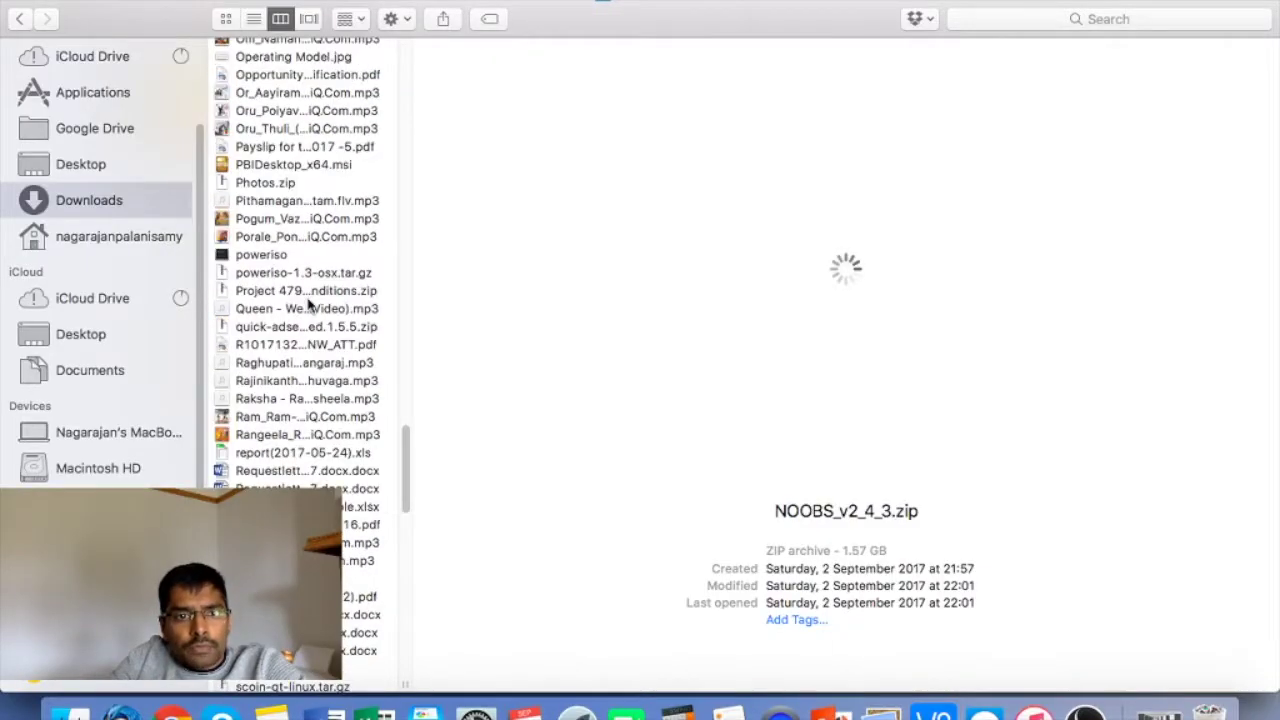
pyautogui.scroll(10, 386, 343)
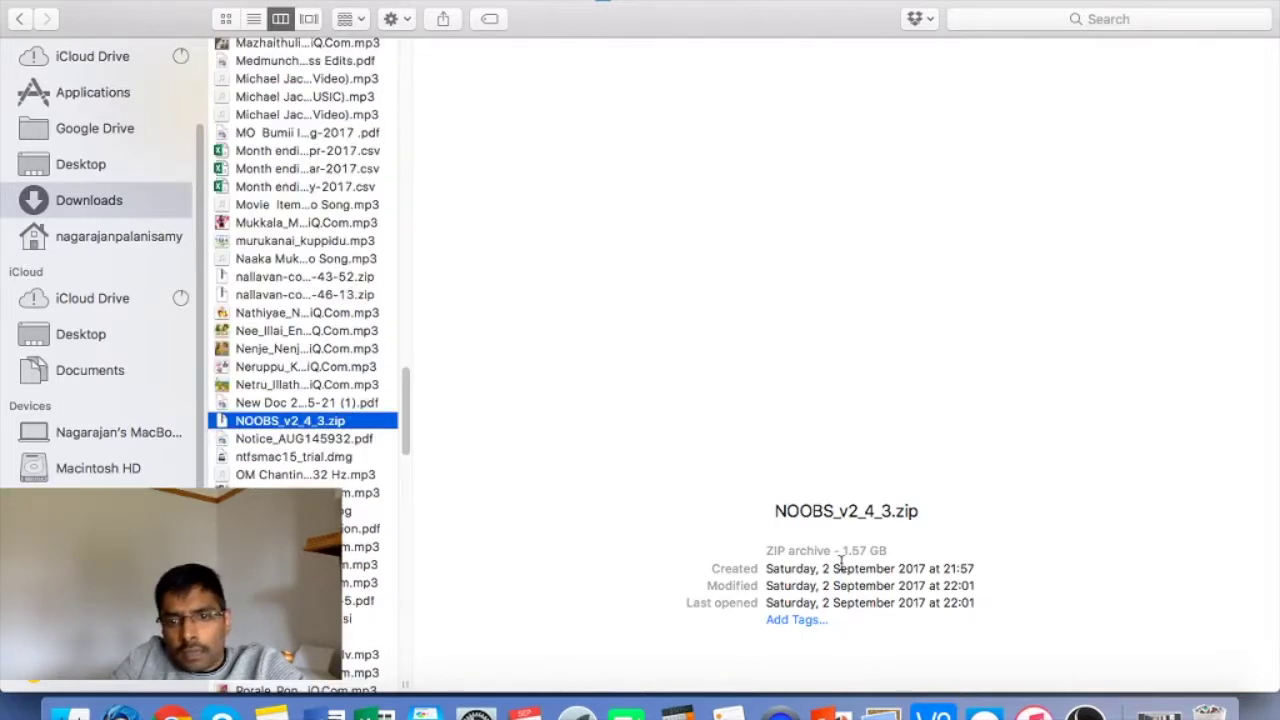
pyautogui.moveTo(888, 551); pyautogui.dragTo(840, 550)
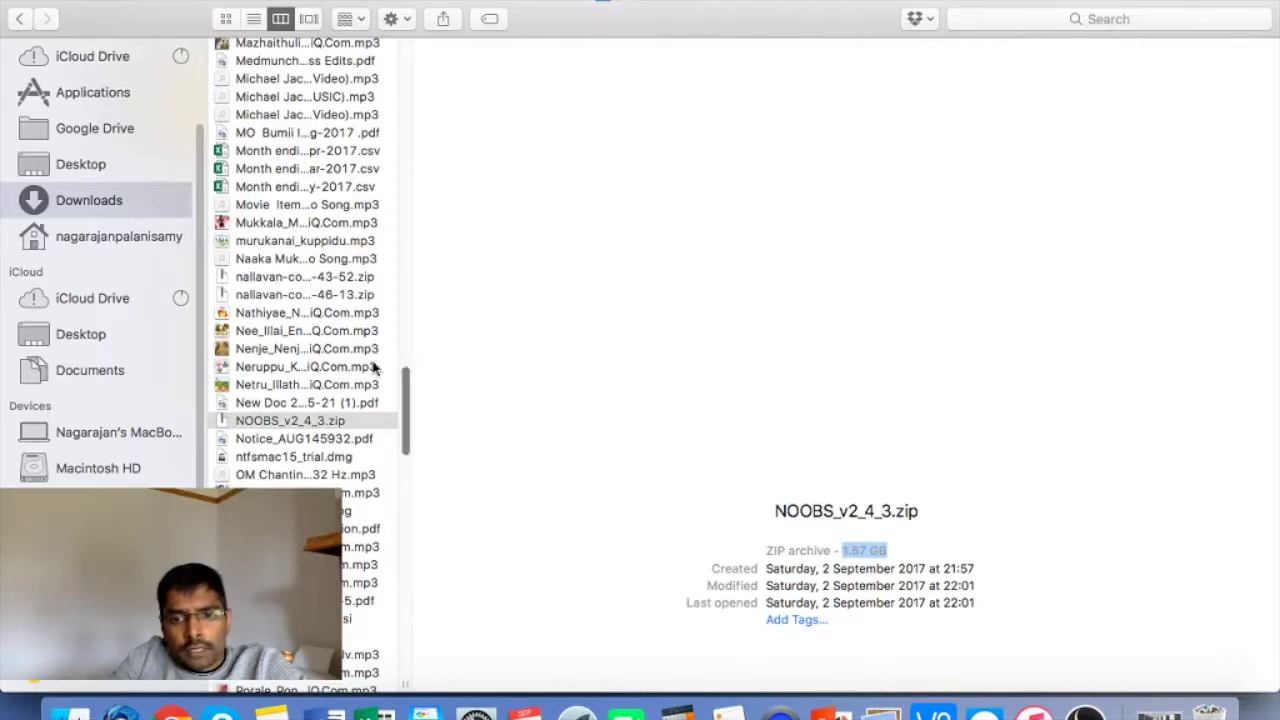
# - Open the extracted NOOBS_v2_4_3 folder in Downloads and copy all of its files and folders
pyautogui.scroll(15, 372, 366)
pyautogui.scroll(5, 370, 366)
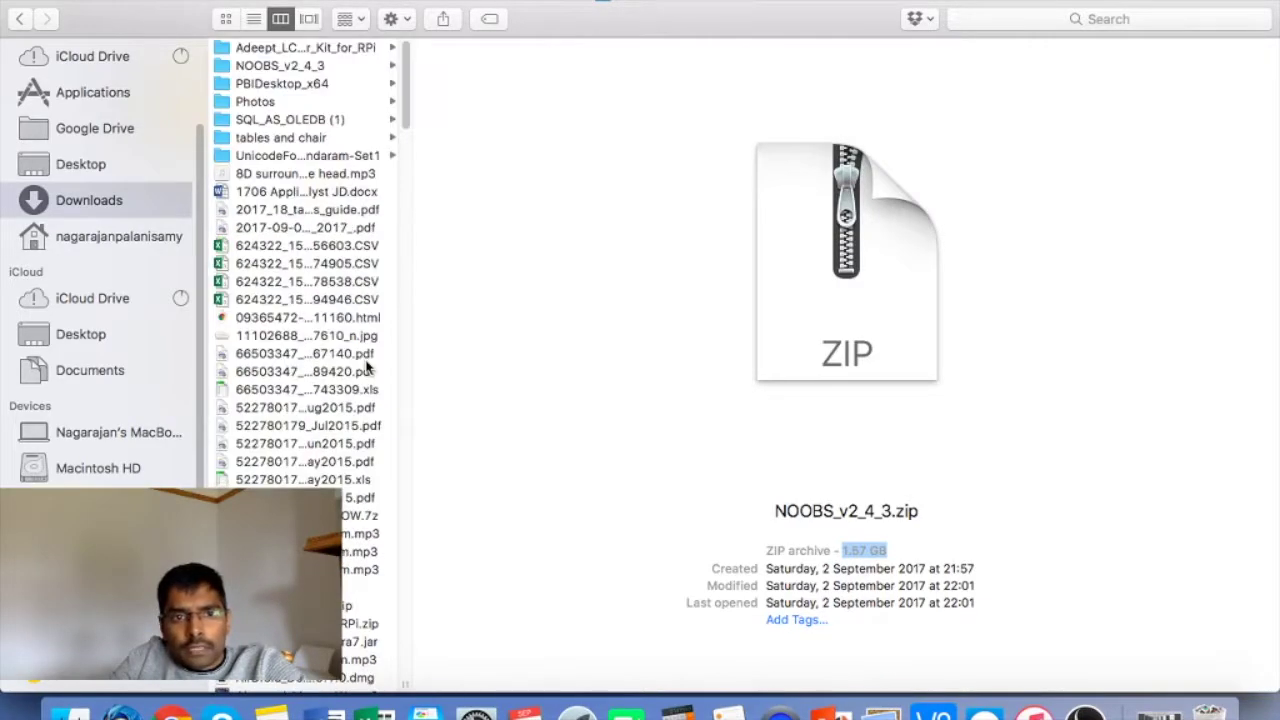
pyautogui.click(286, 68)
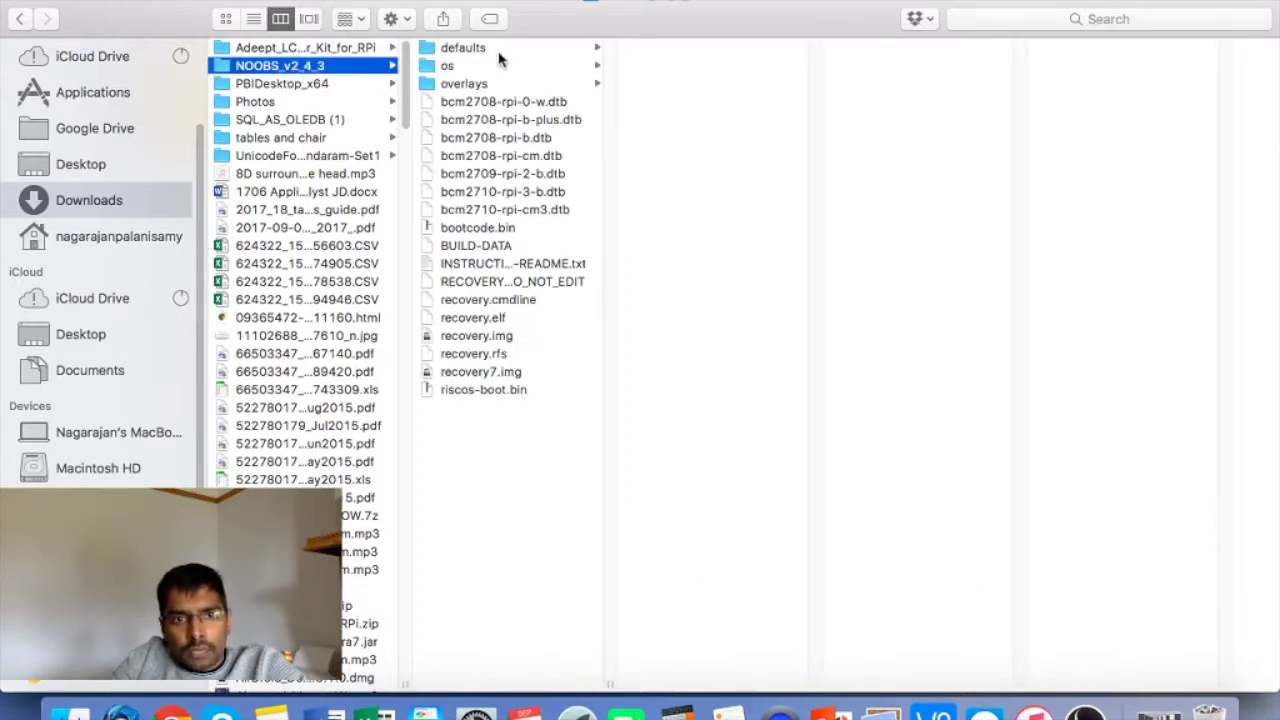
pyautogui.moveTo(494, 434); pyautogui.dragTo(424, 42)
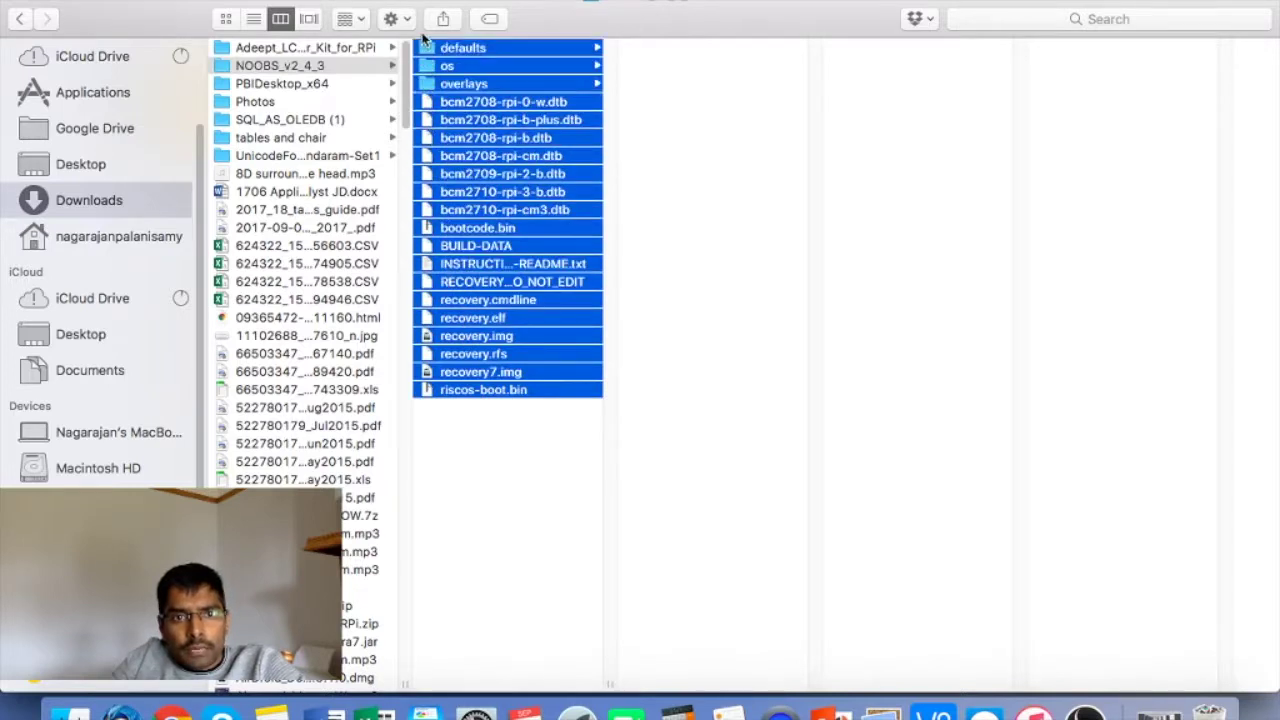
pyautogui.rightClick(466, 362)
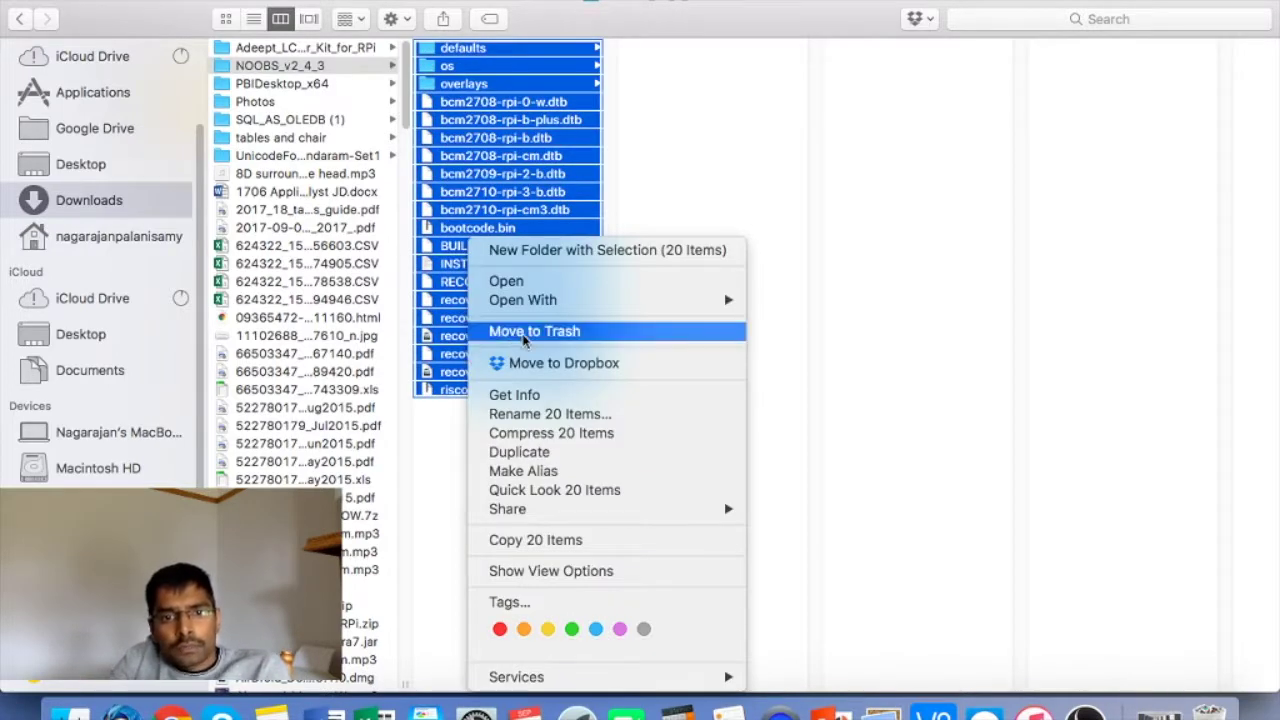
pyautogui.click(575, 541)
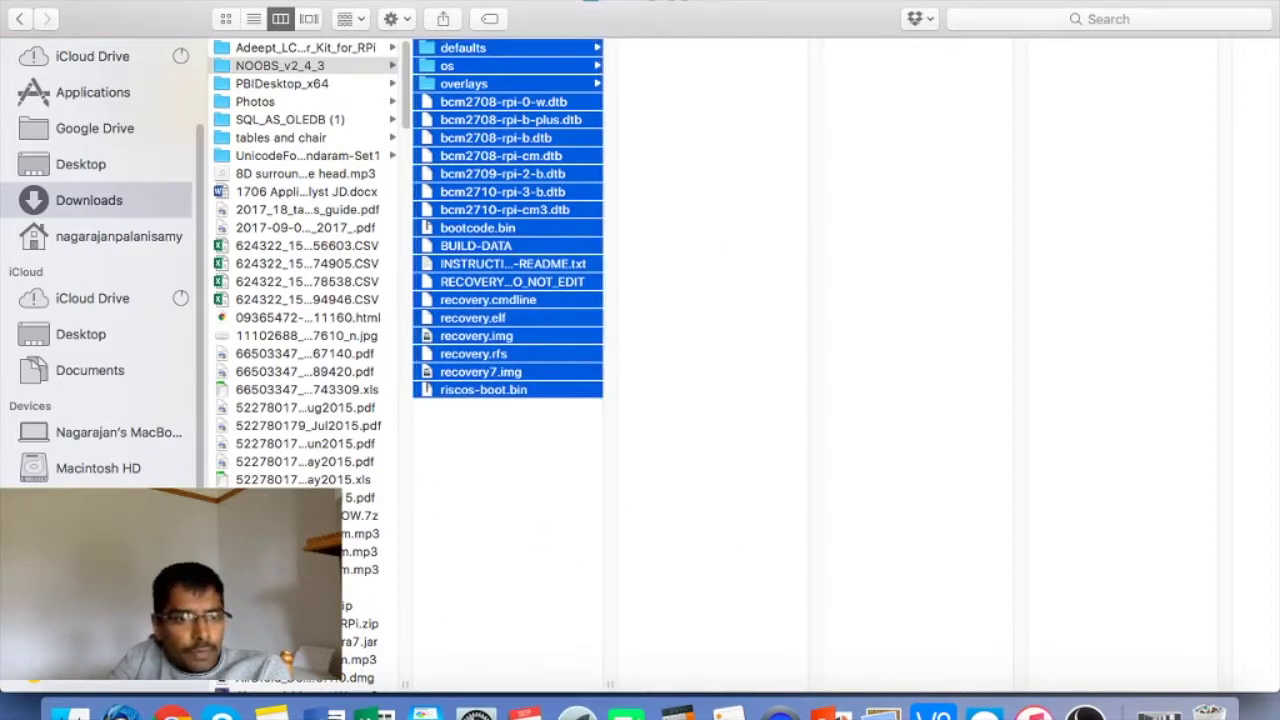
# - Paste the copied NOOBS files and folders into the root of the Pi 3 SD card
pyautogui.click(90, 504)
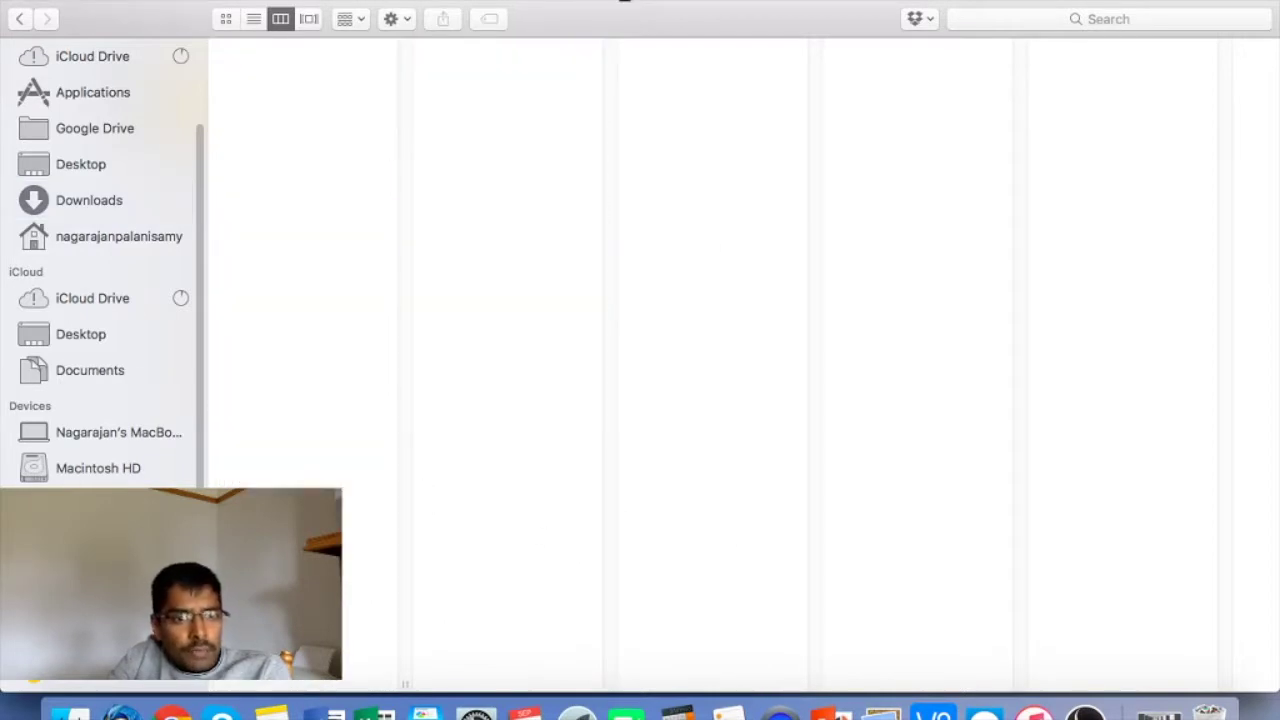
pyautogui.rightClick(307, 130)
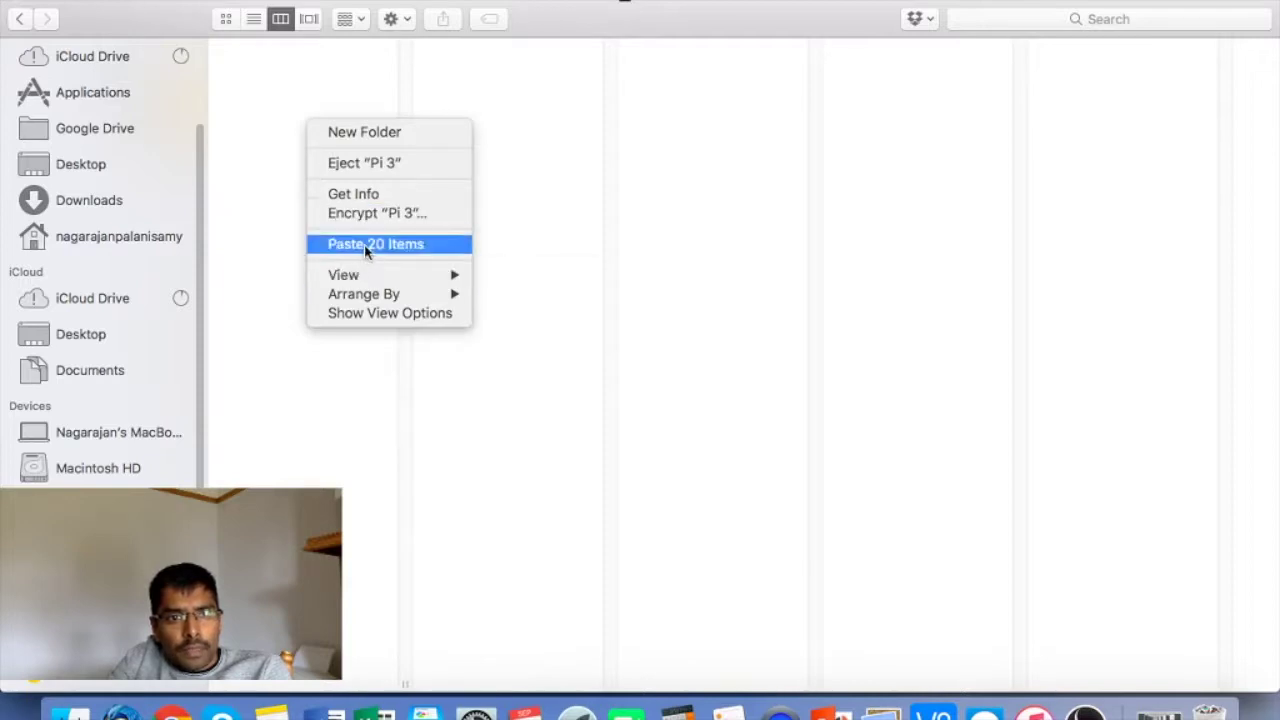
pyautogui.click(366, 244)
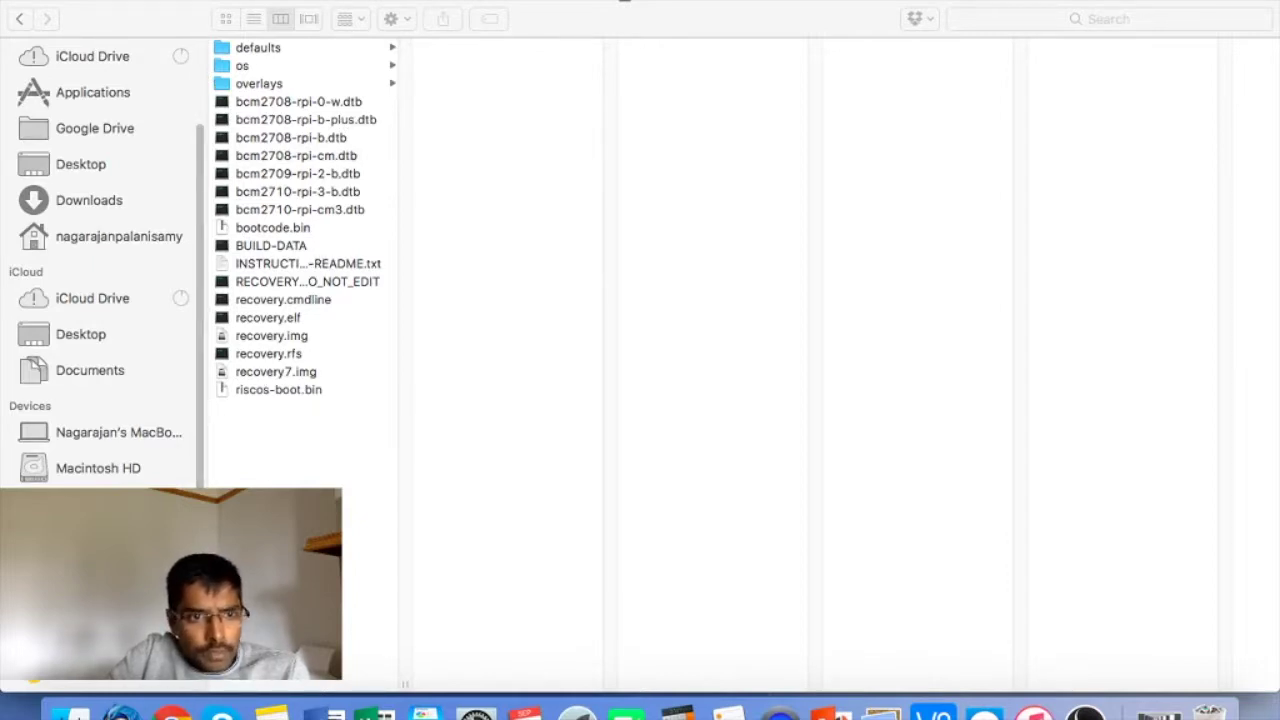
# - Check the used space on the Pi 3 volume in its information window, and close that window
pyautogui.click(106, 444)
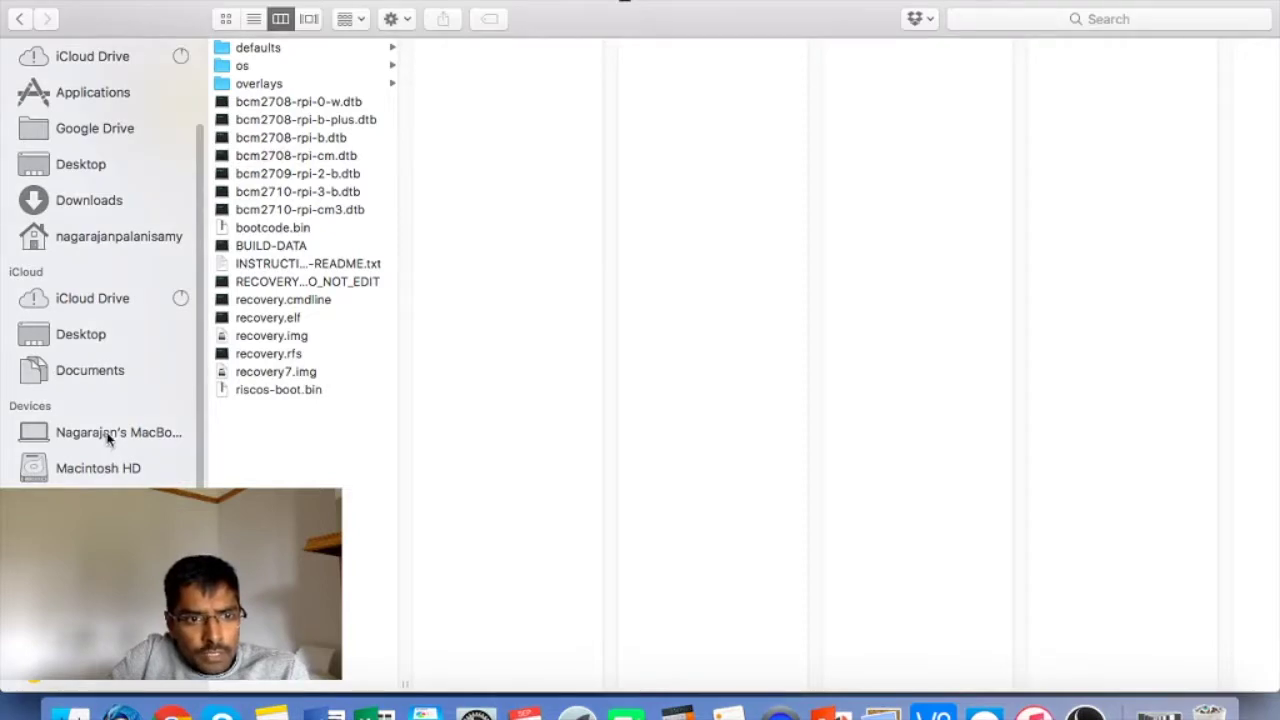
pyautogui.click(112, 440)
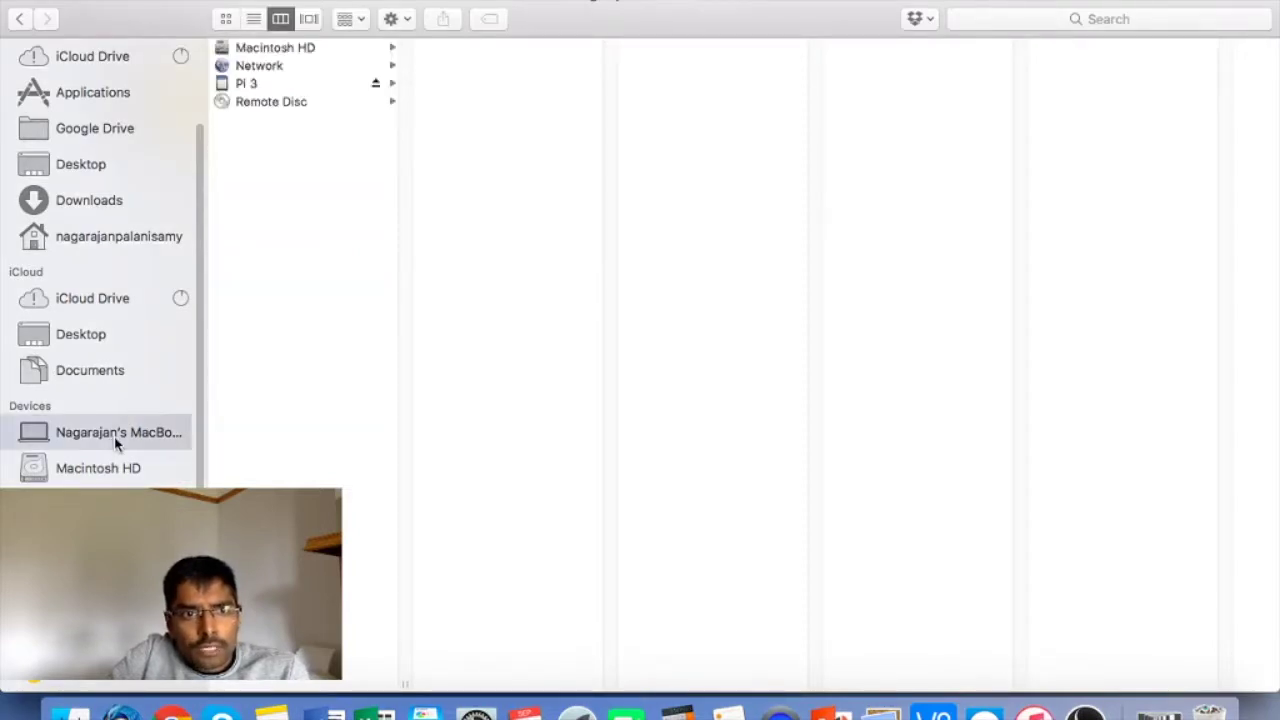
pyautogui.rightClick(268, 85)
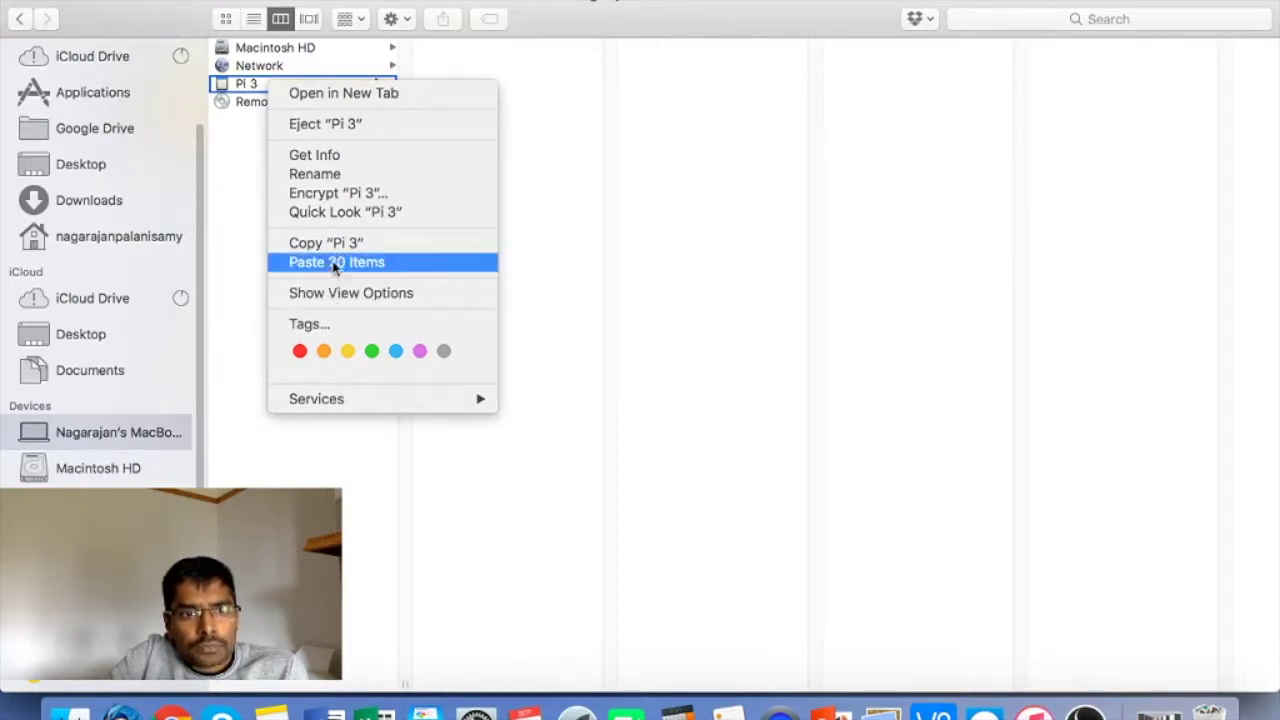
pyautogui.click(322, 156)
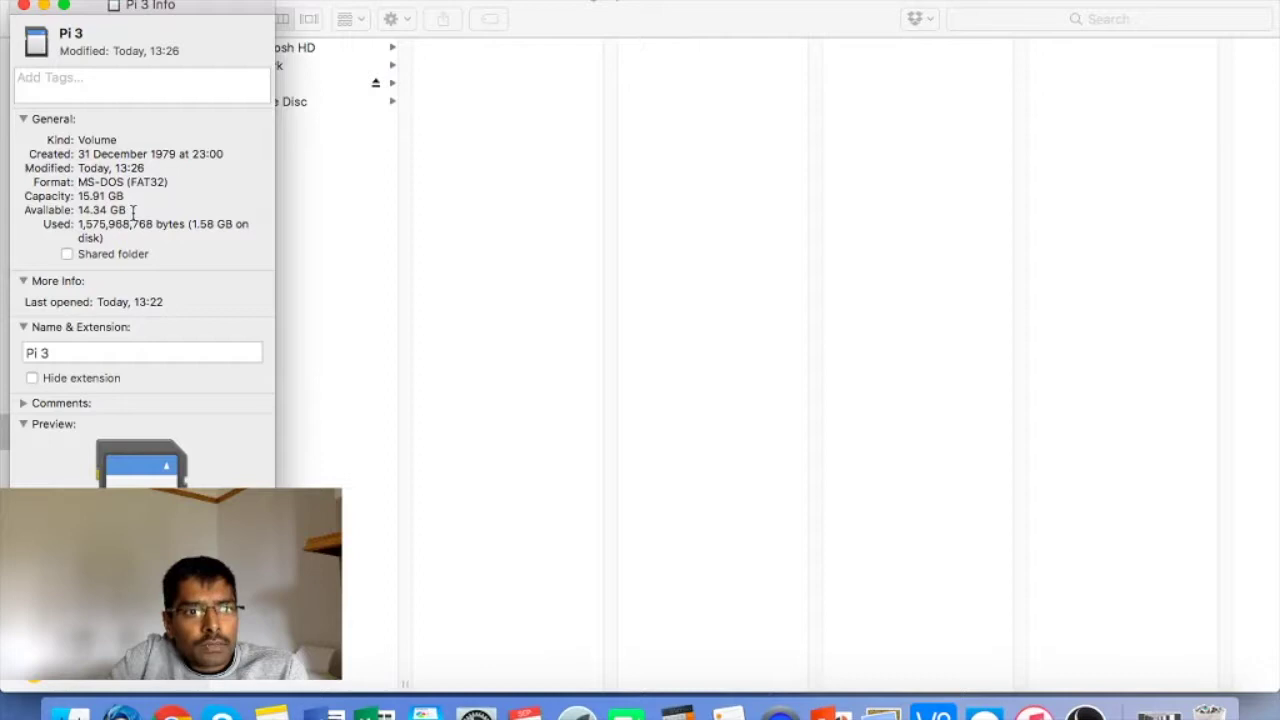
pyautogui.moveTo(78, 226); pyautogui.dragTo(151, 226)
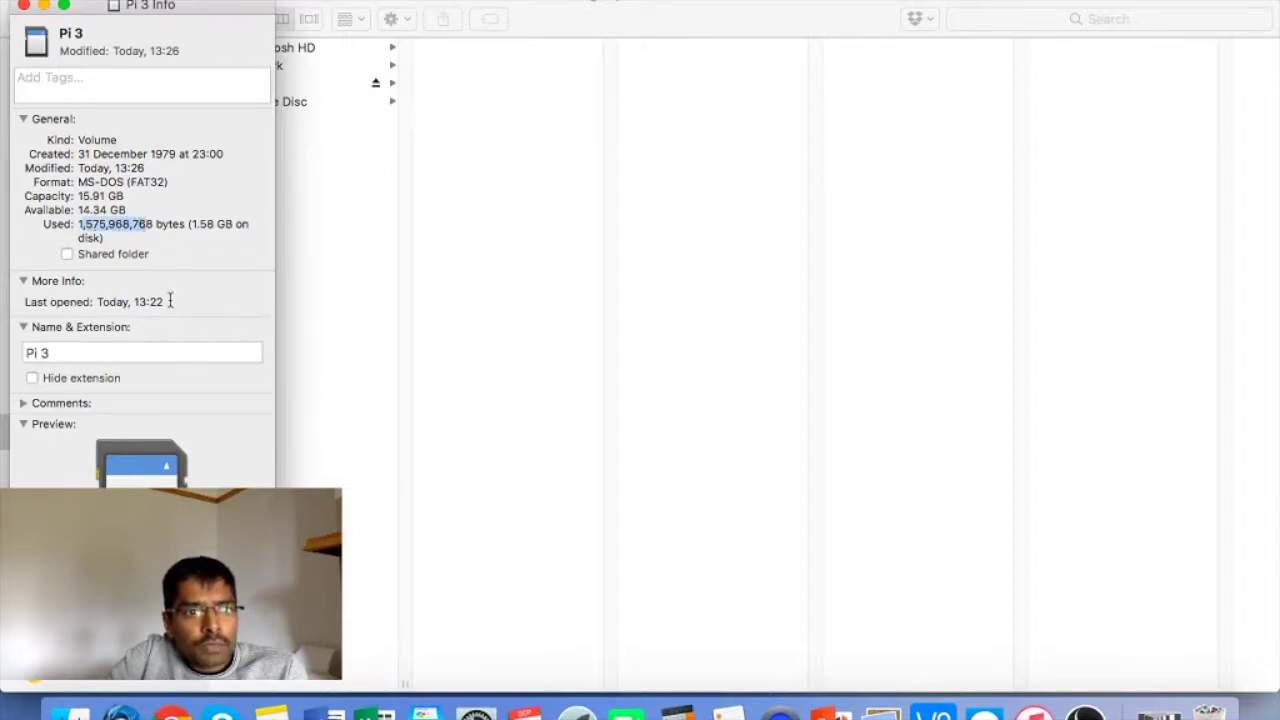
pyautogui.click(24, 6)
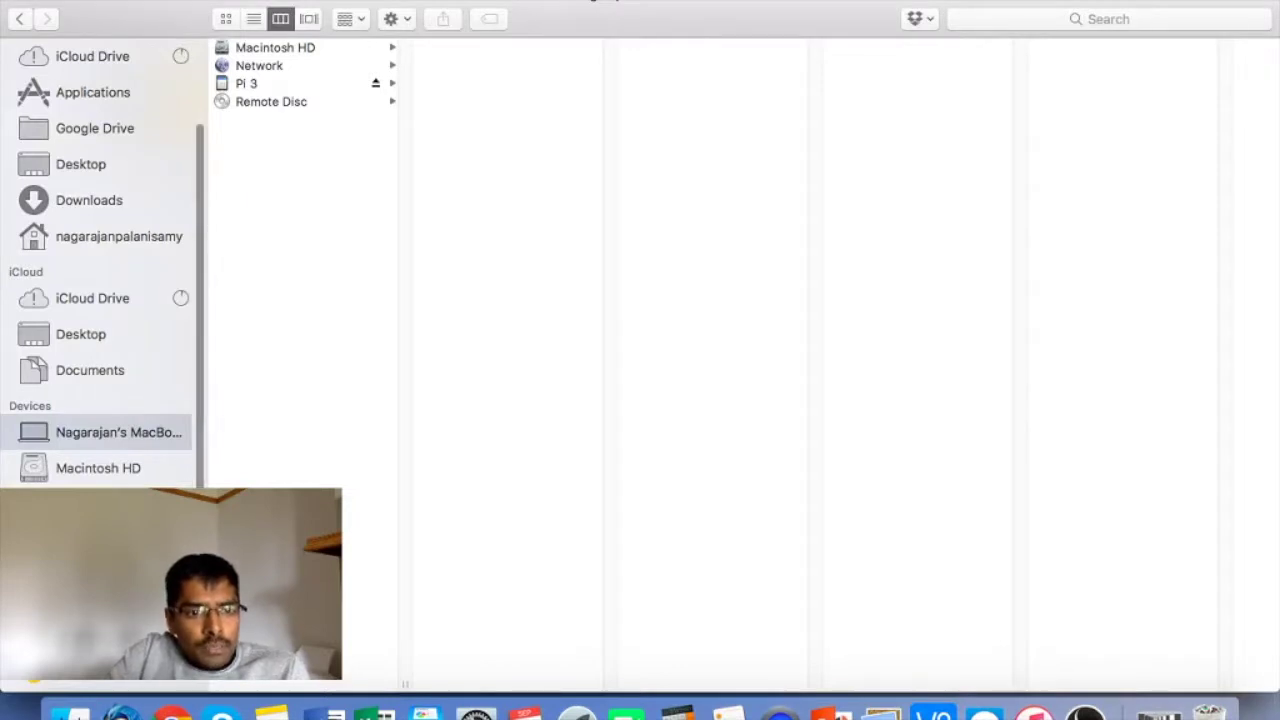